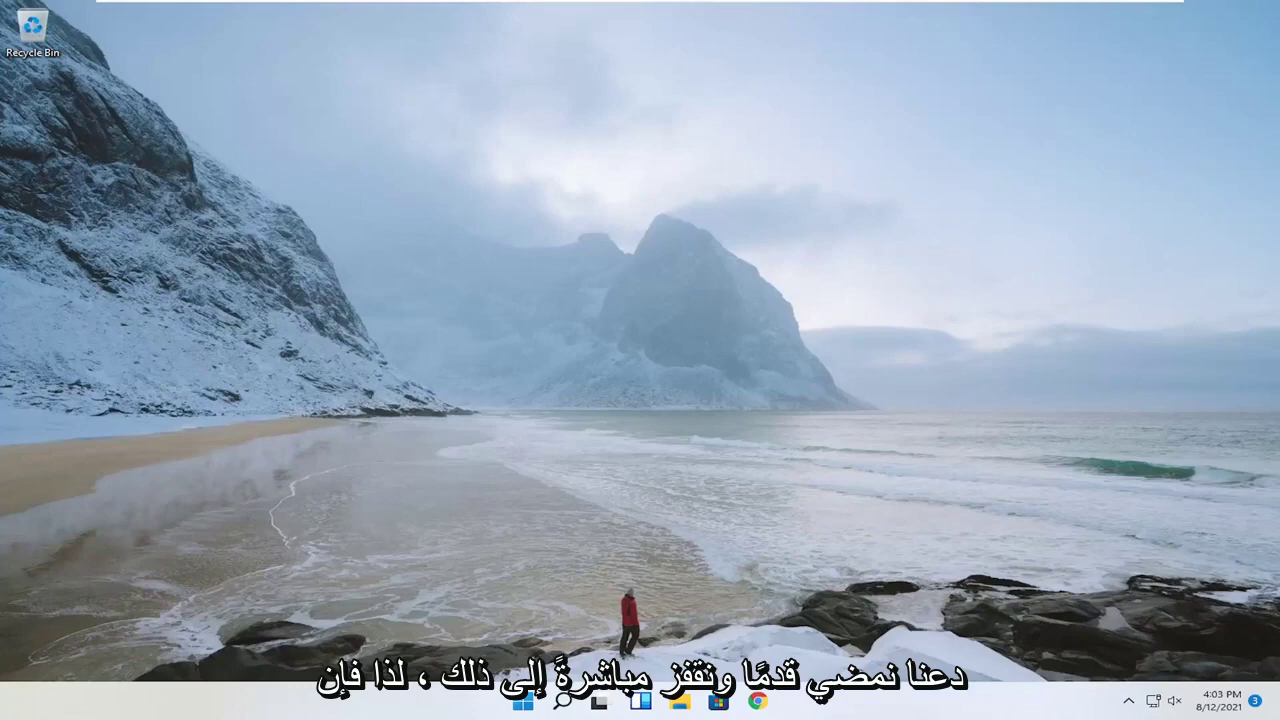
Launch Command Prompt as administrator from a 'cmd' search and approve the UAC prompt.
{"action": "left_click", "coordinate": [565, 702]}
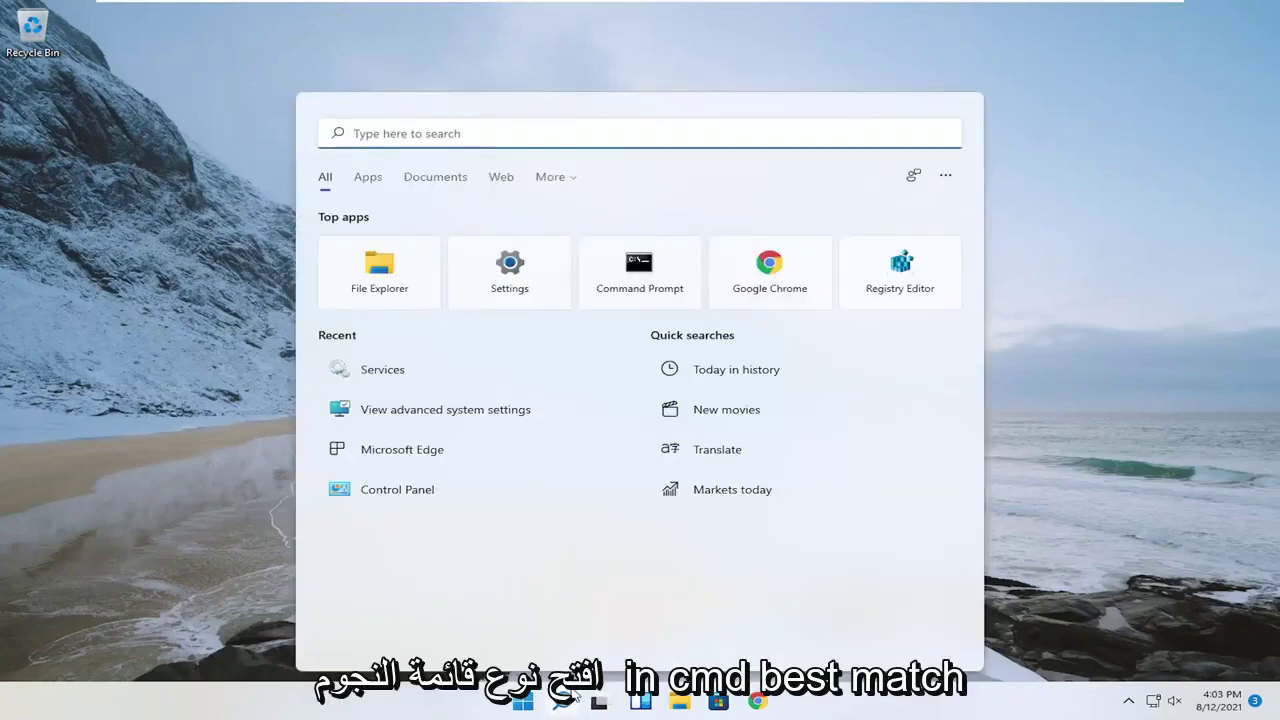
{"action": "type", "text": "cmd"}
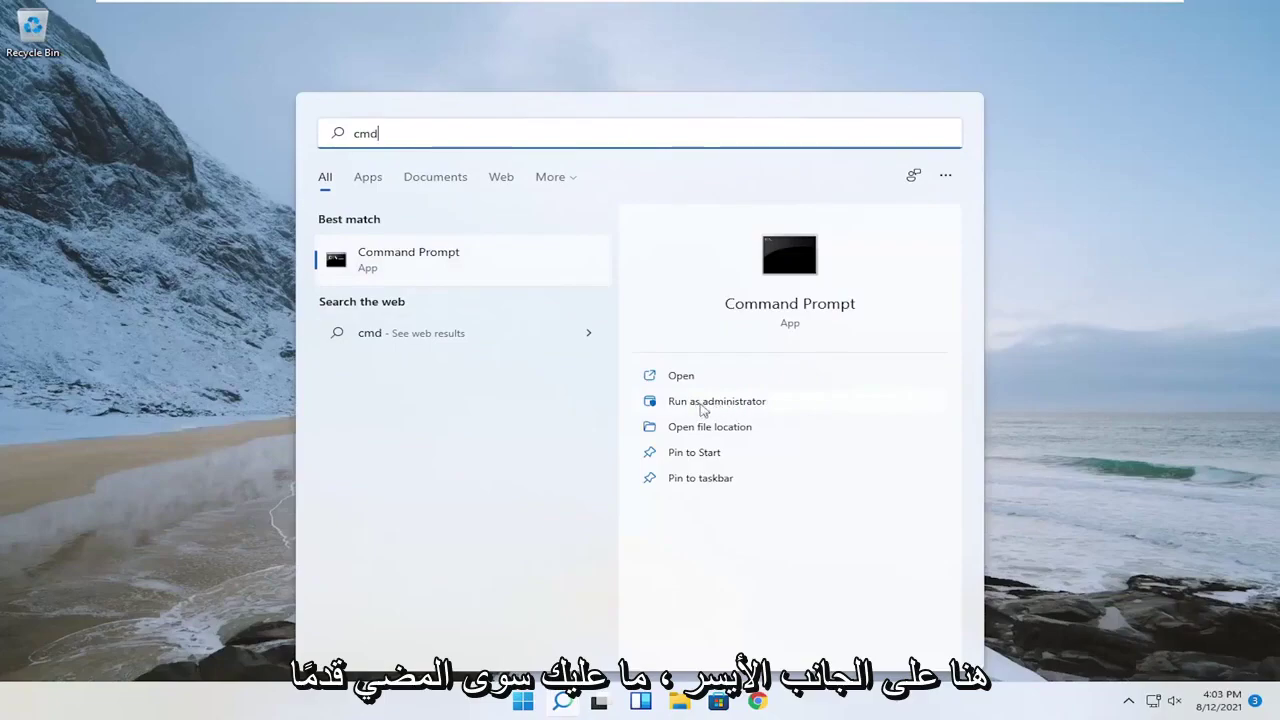
{"action": "left_click", "coordinate": [700, 402]}
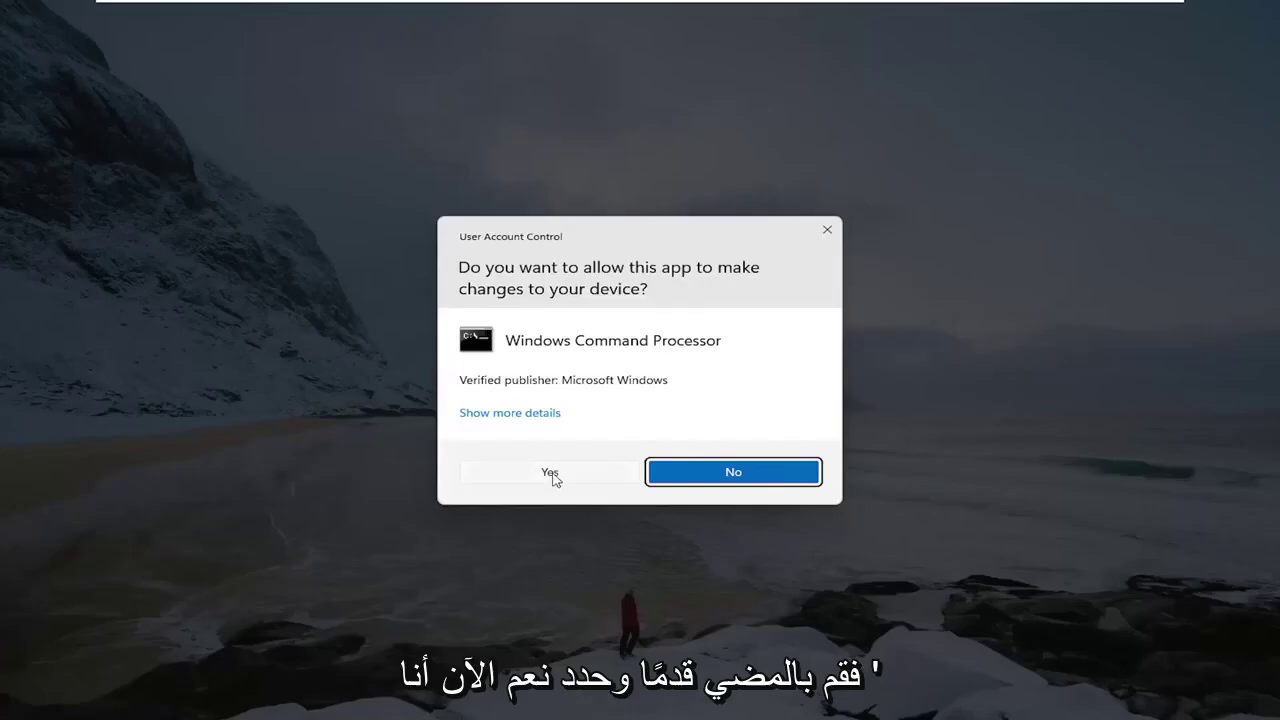
{"action": "left_click", "coordinate": [555, 474]}
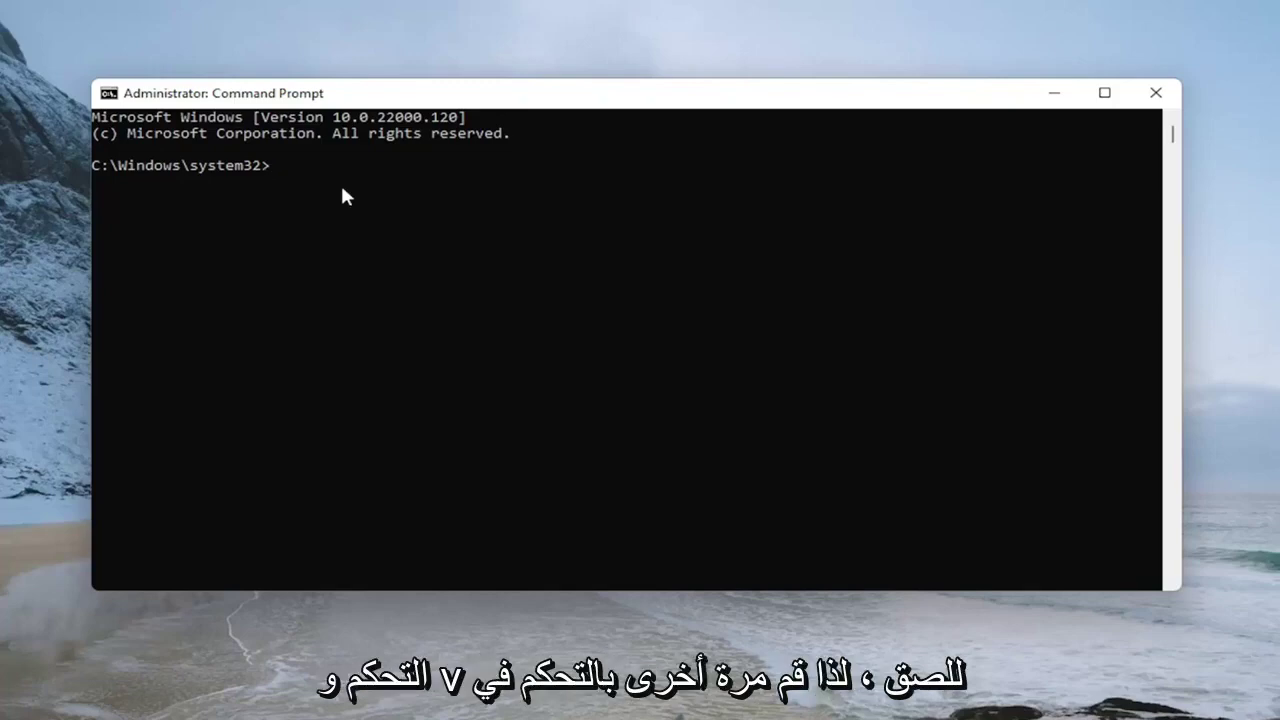
Run the clipboard-reset command cmd /c"echo off|clip", then close Command Prompt.
{"action": "type", "text": "cmd /c\"echo off|clip\""}
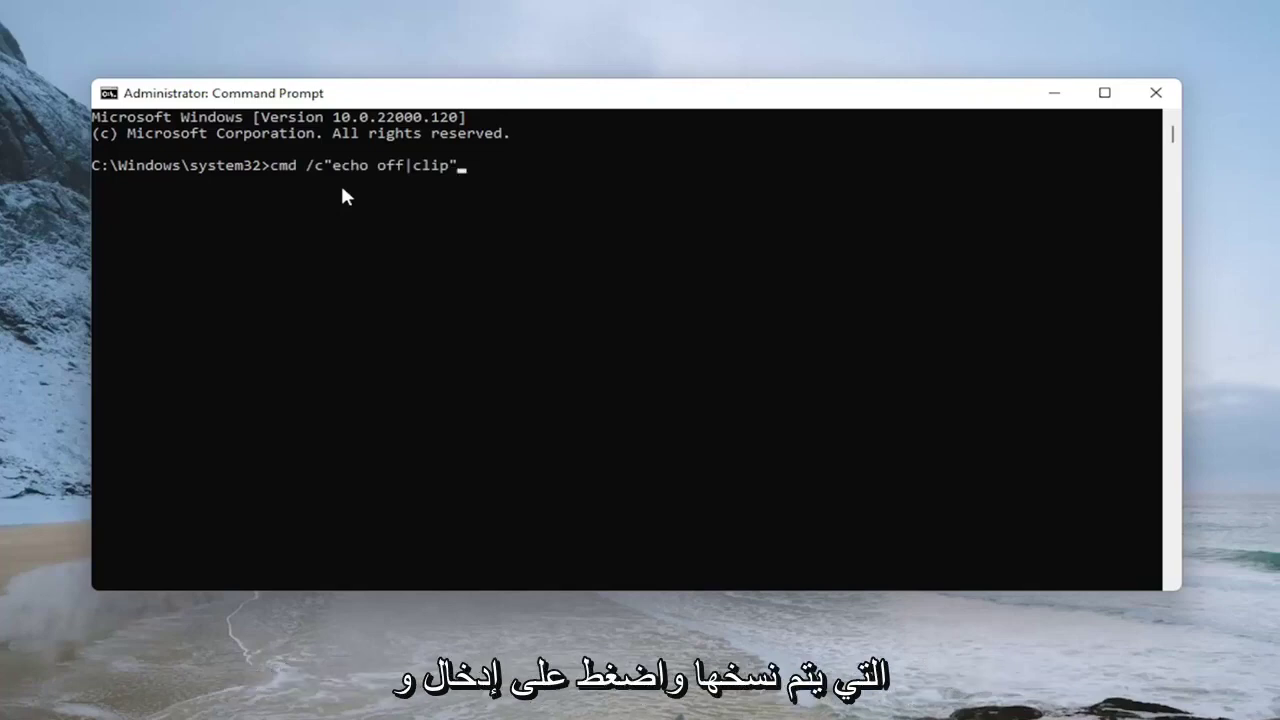
{"action": "key", "text": "Return"}
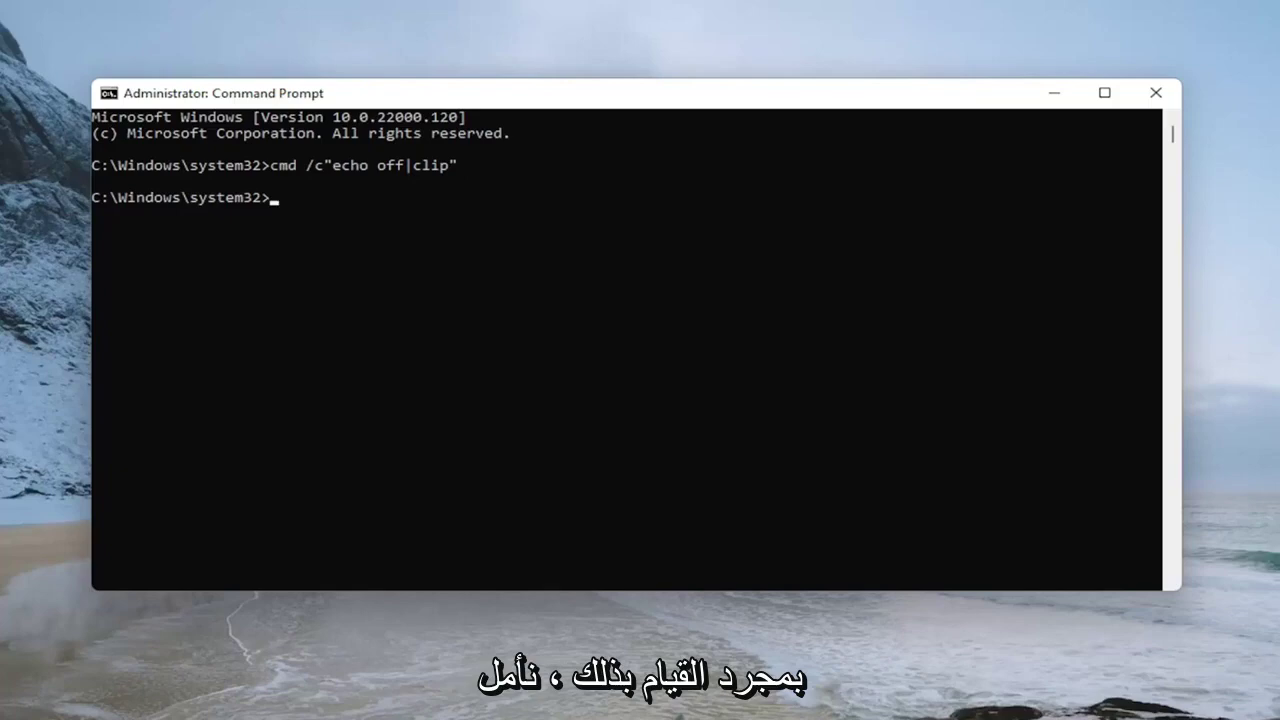
{"action": "left_click", "coordinate": [1155, 92]}
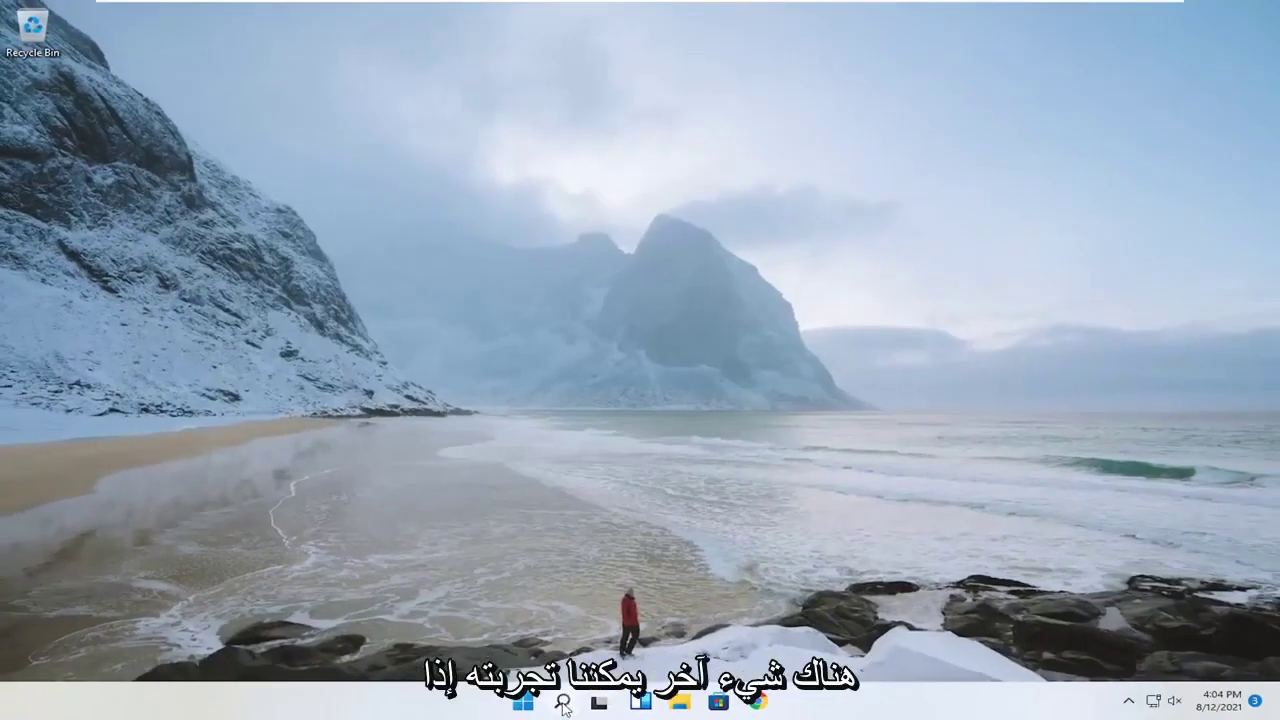
Open Control Panel via search and view all items as Large icons.
{"action": "left_click", "coordinate": [563, 703]}
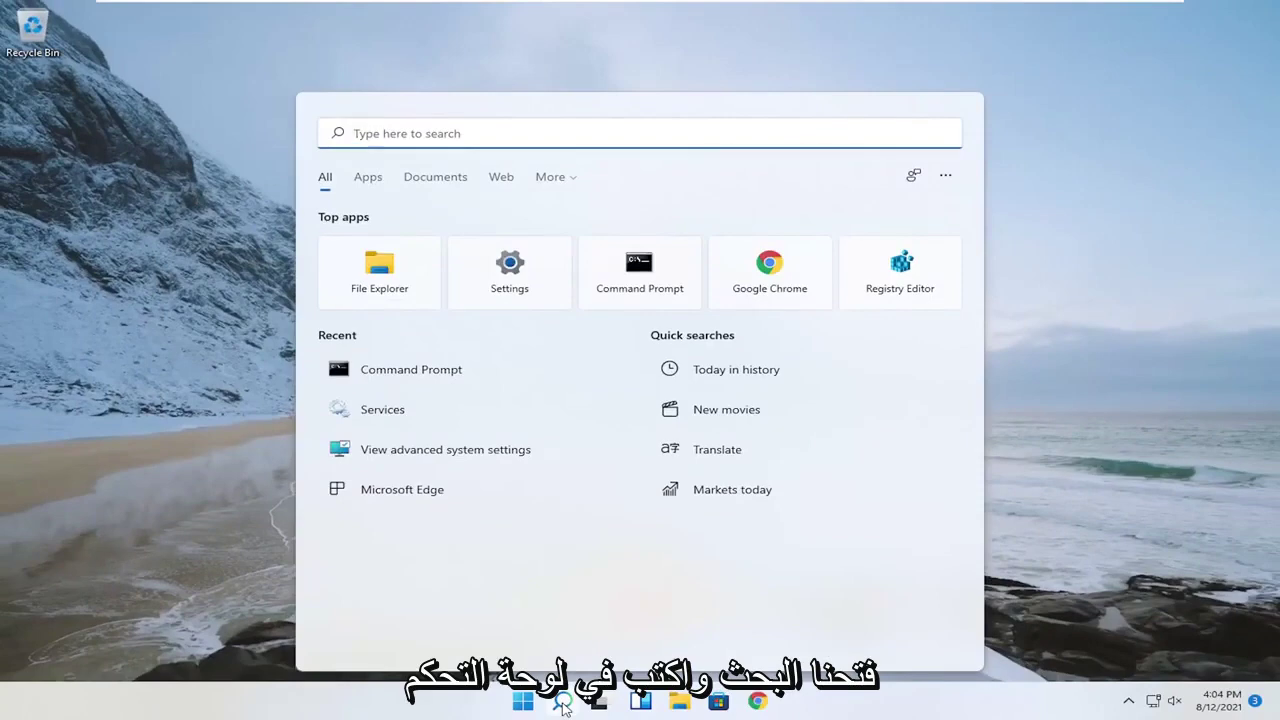
{"action": "type", "text": "control pan"}
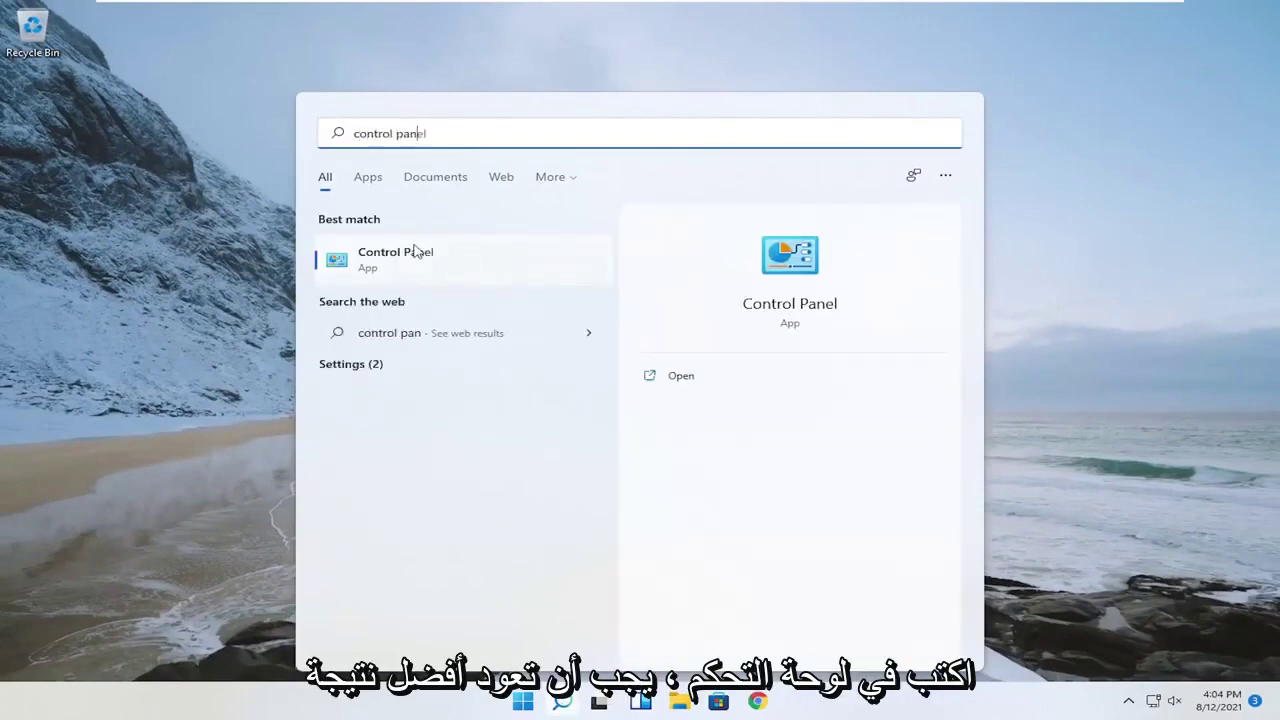
{"action": "type", "text": "el"}
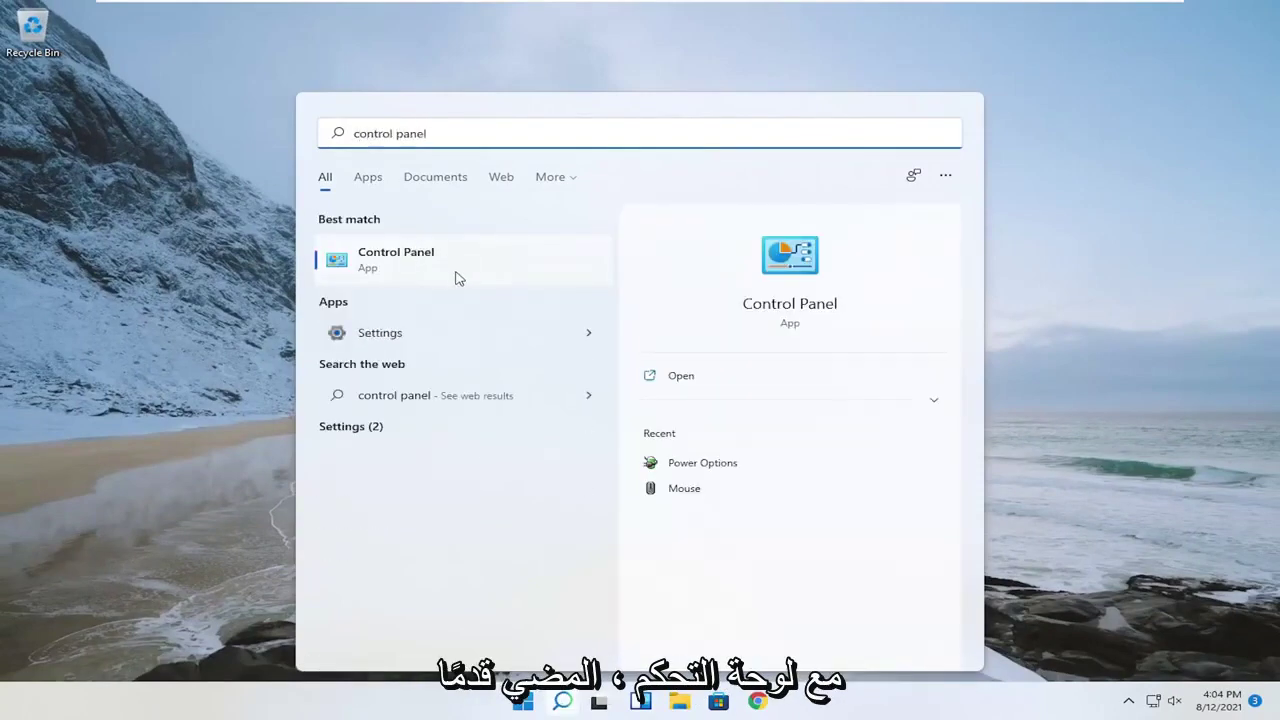
{"action": "left_click", "coordinate": [458, 278]}
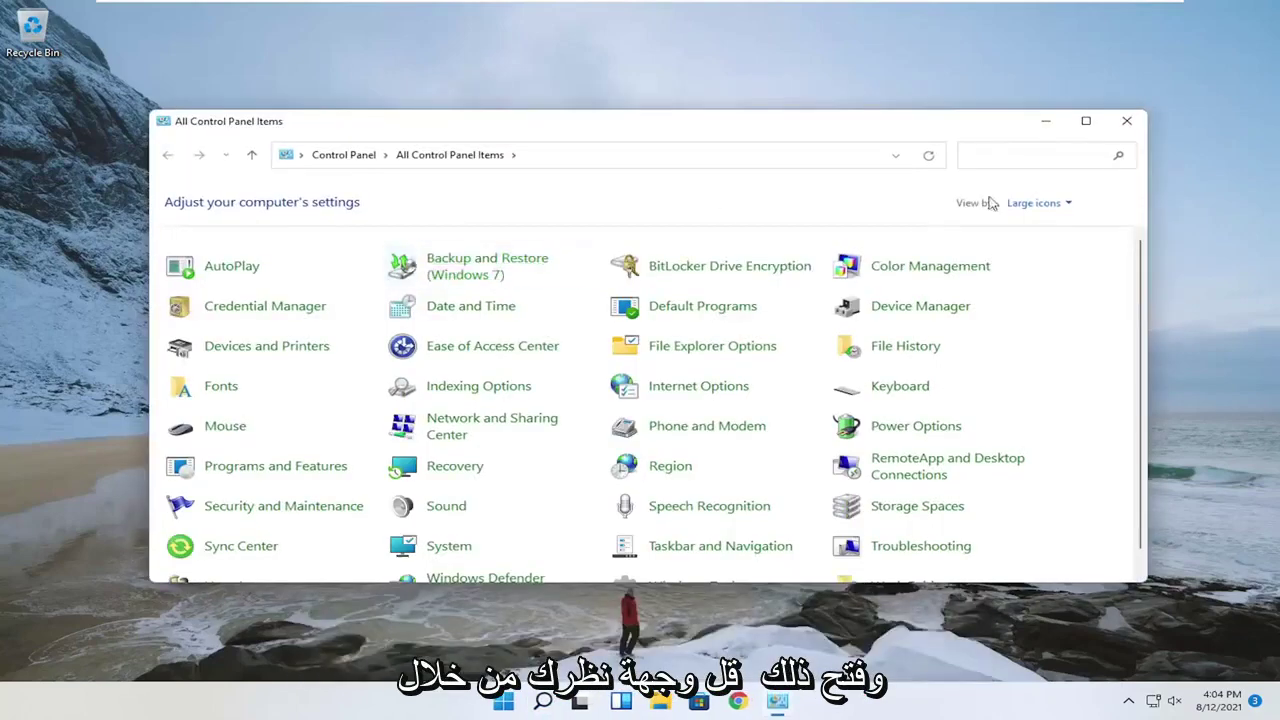
{"action": "left_click", "coordinate": [1030, 203]}
{"action": "left_click", "coordinate": [1046, 251]}
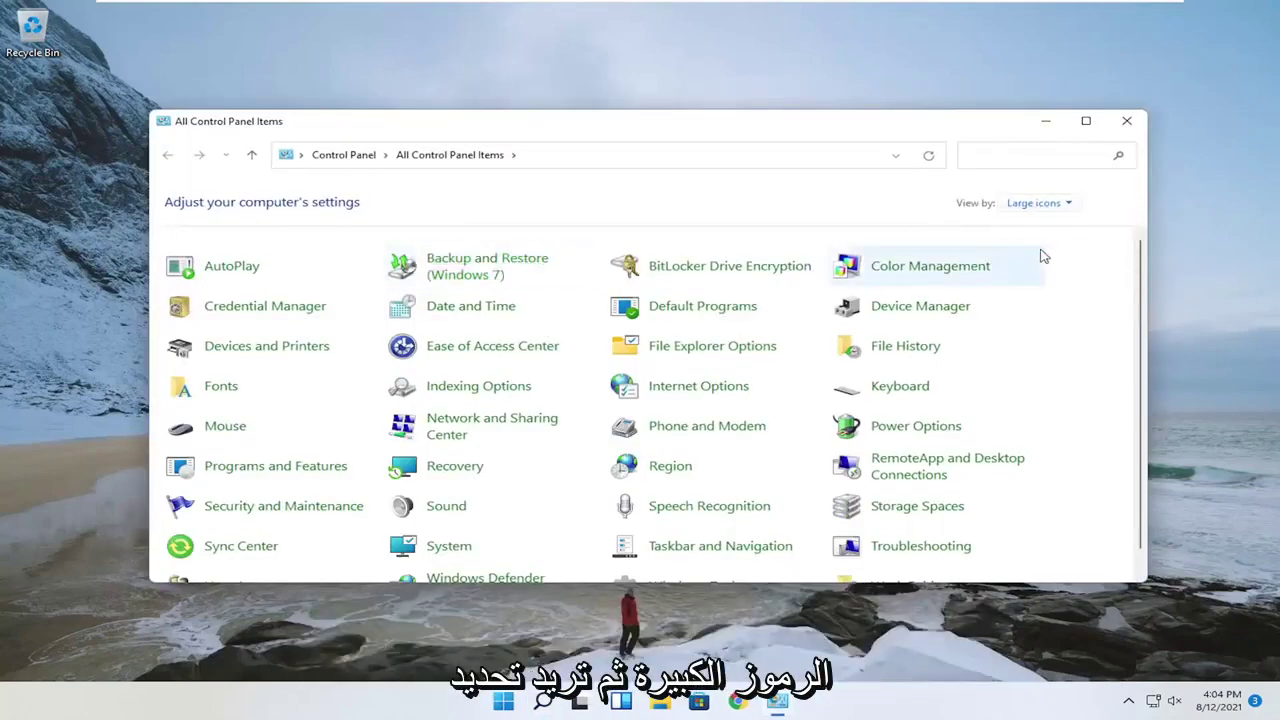
Apply Mouse settings with Switch primary and secondary buttons unchecked, then close Control Panel.
{"action": "left_click", "coordinate": [225, 428]}
{"action": "left_click_drag", "start_coordinate": [220, 22], "coordinate": [620, 146]}
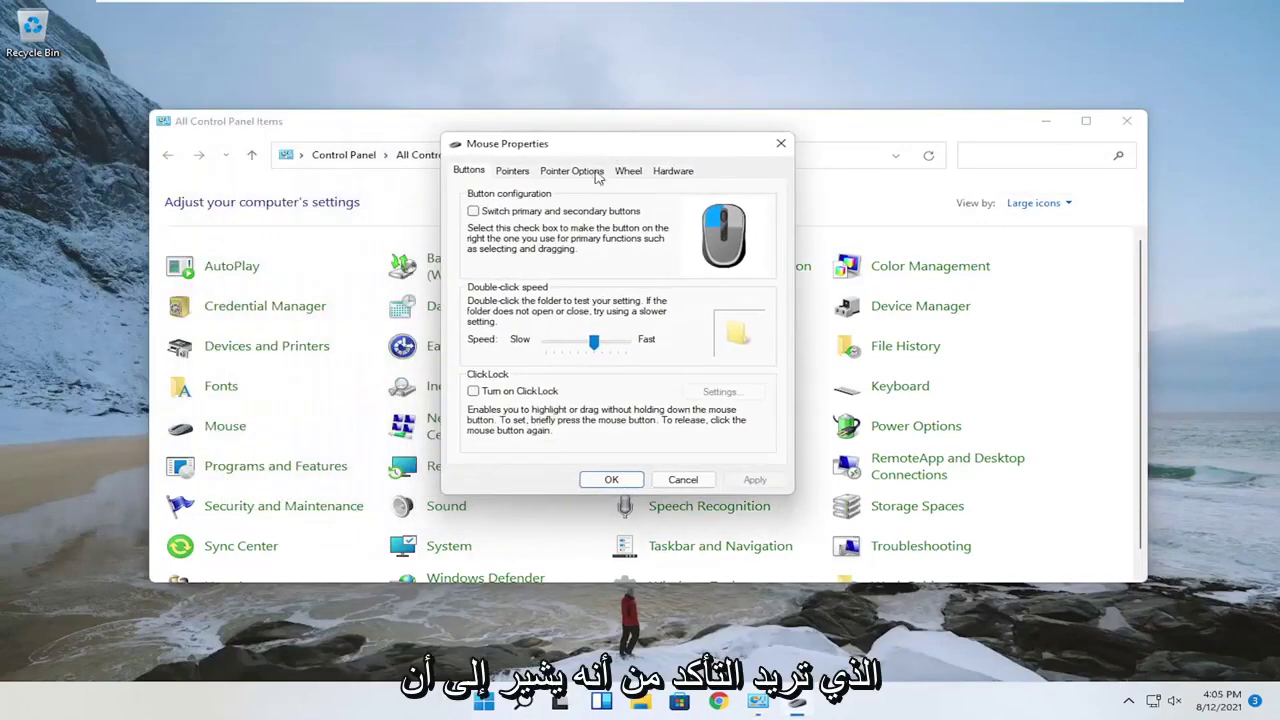
{"action": "left_click", "coordinate": [474, 212]}
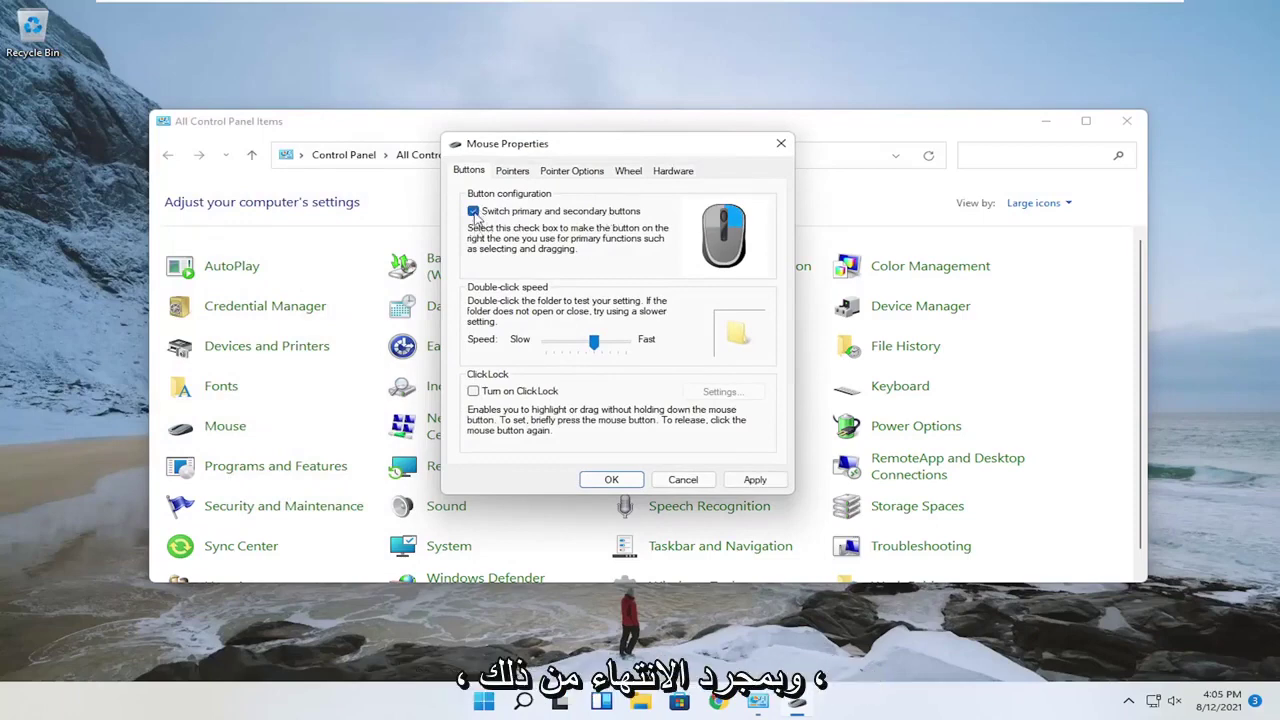
{"action": "left_click", "coordinate": [473, 212]}
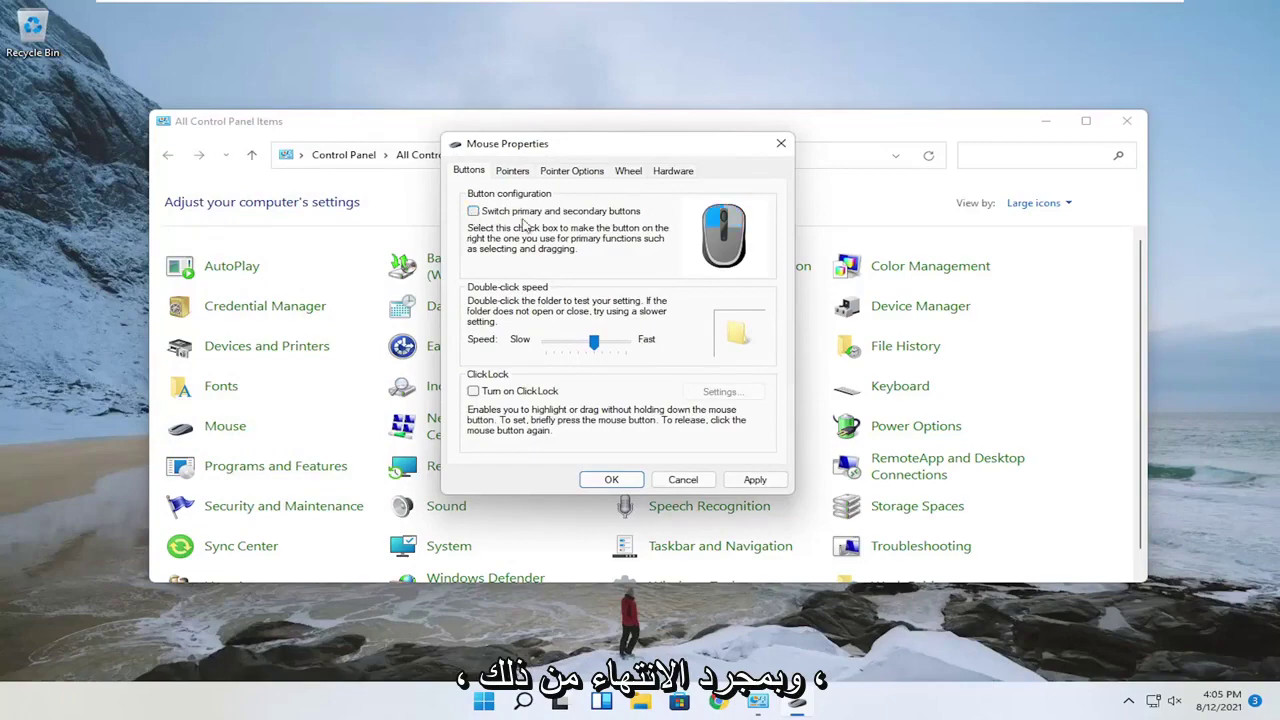
{"action": "left_click", "coordinate": [757, 481]}
{"action": "left_click", "coordinate": [619, 482]}
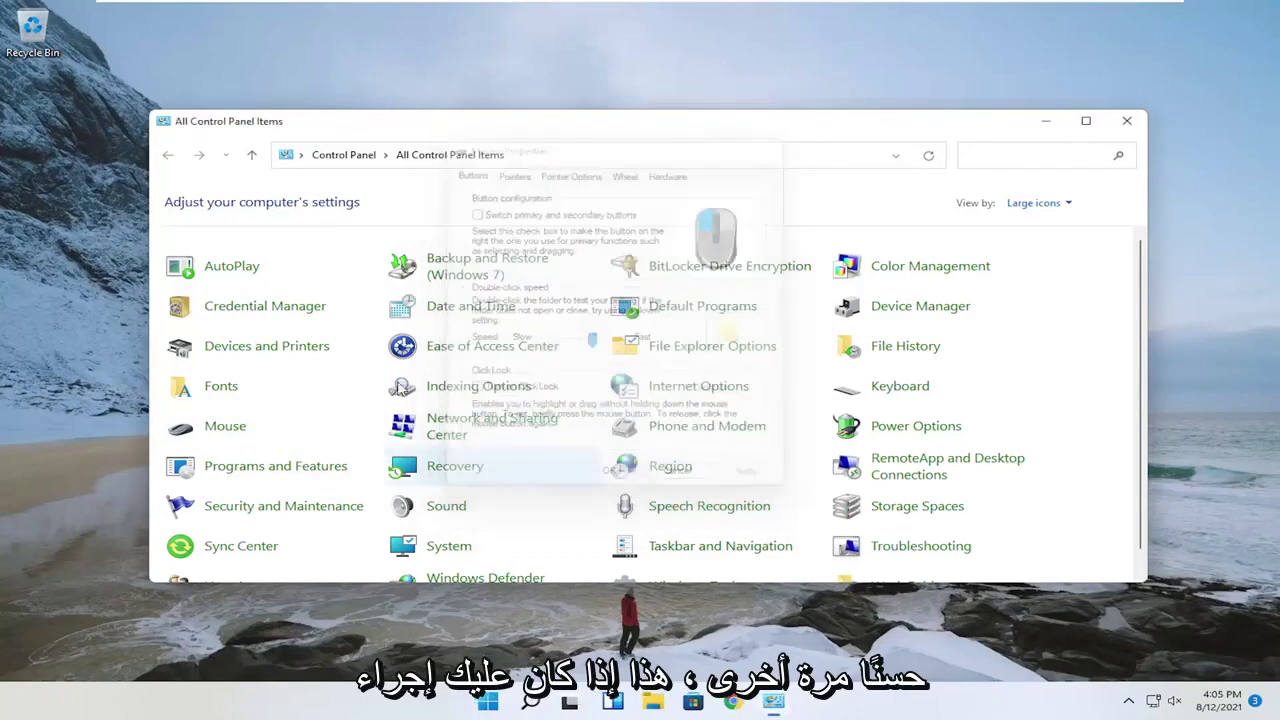
{"action": "left_click", "coordinate": [1143, 125]}
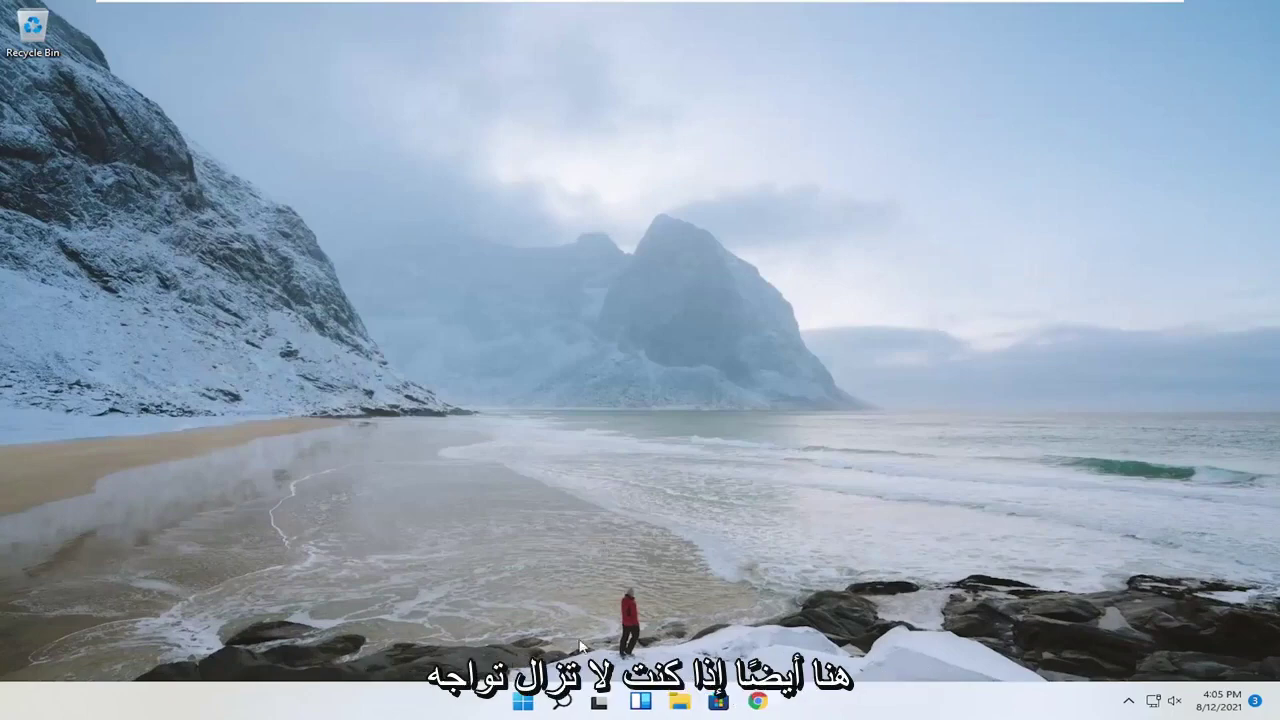
Open another 'cmd' Command Prompt as administrator, approve UAC, and shift the window slightly right.
{"action": "left_click", "coordinate": [565, 706]}
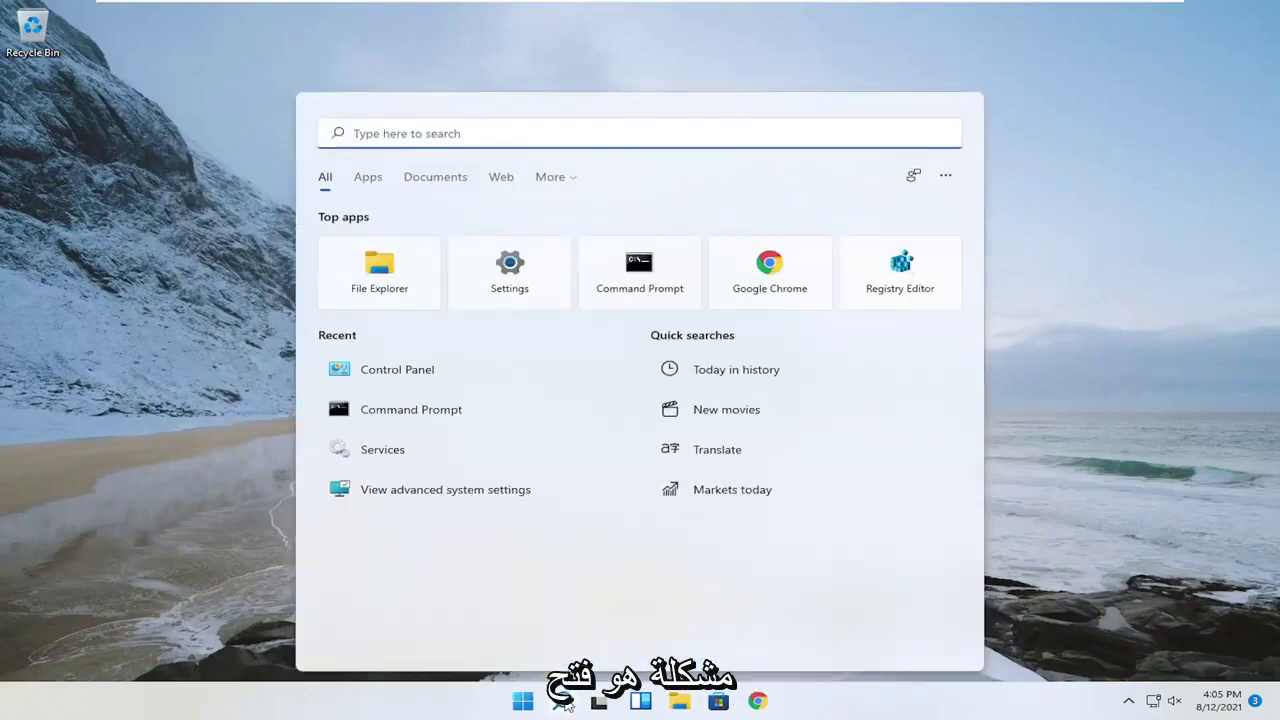
{"action": "type", "text": "cmd"}
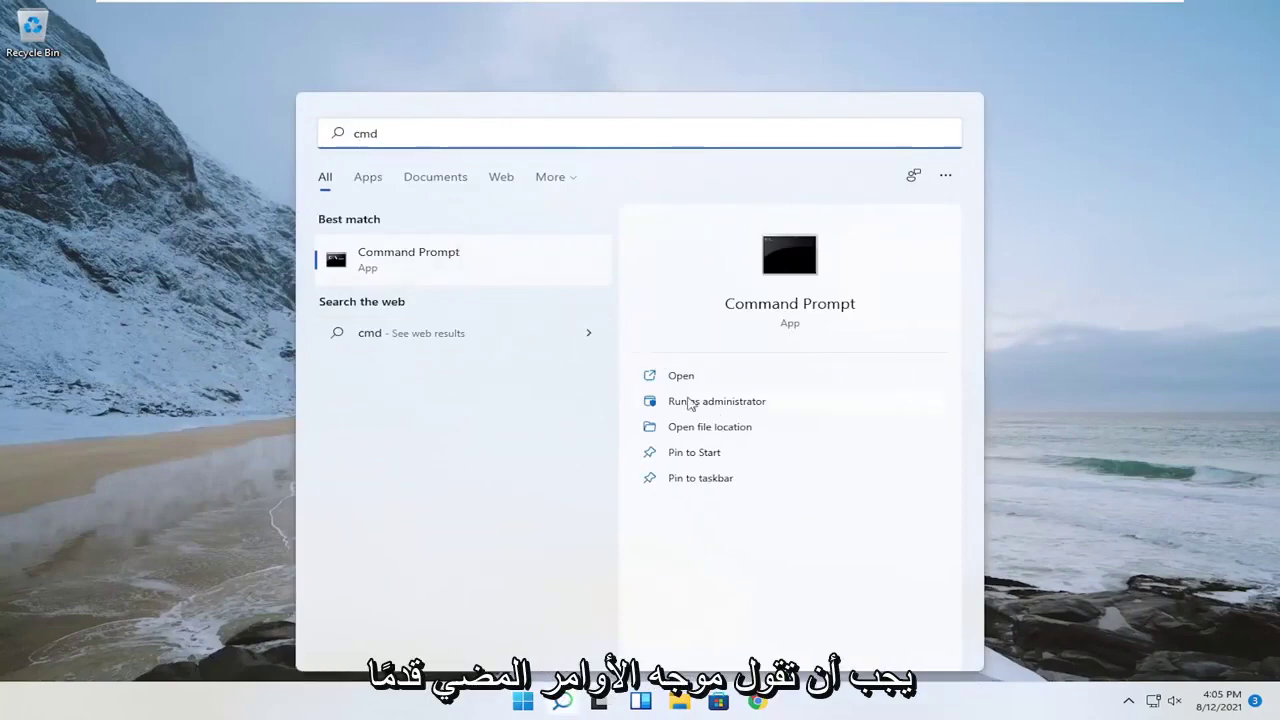
{"action": "left_click", "coordinate": [724, 410]}
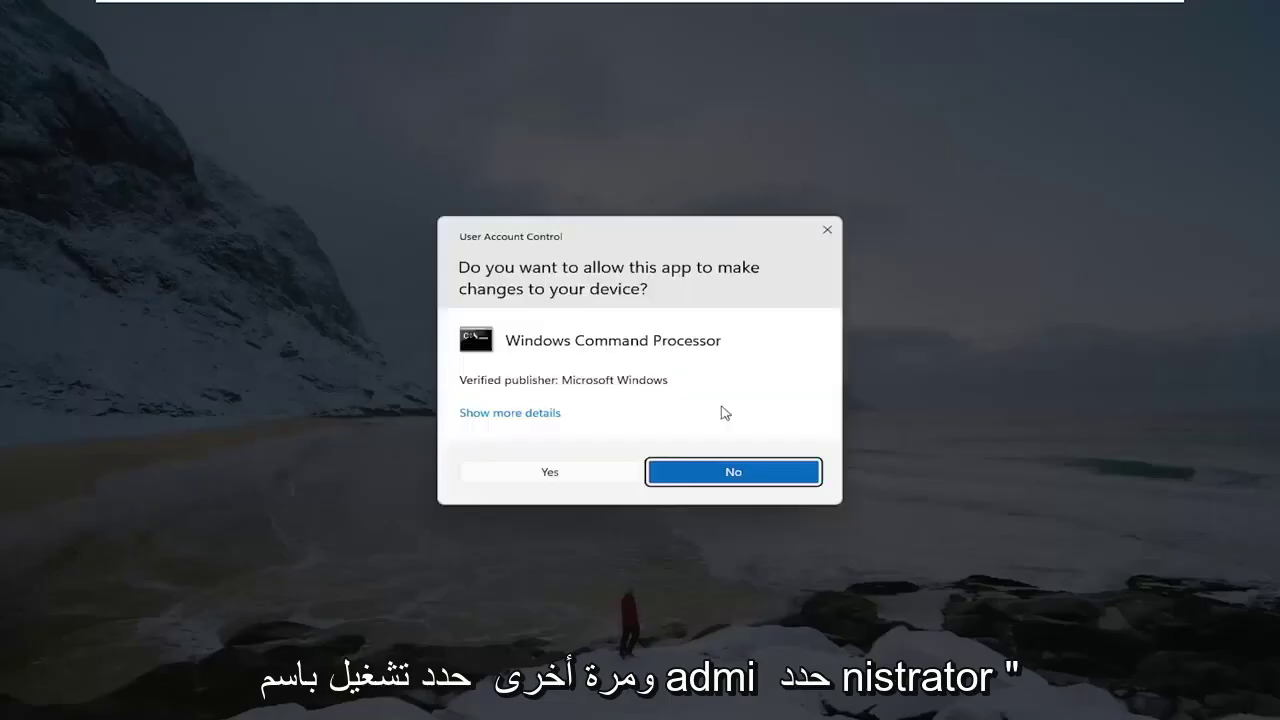
{"action": "left_click", "coordinate": [563, 474]}
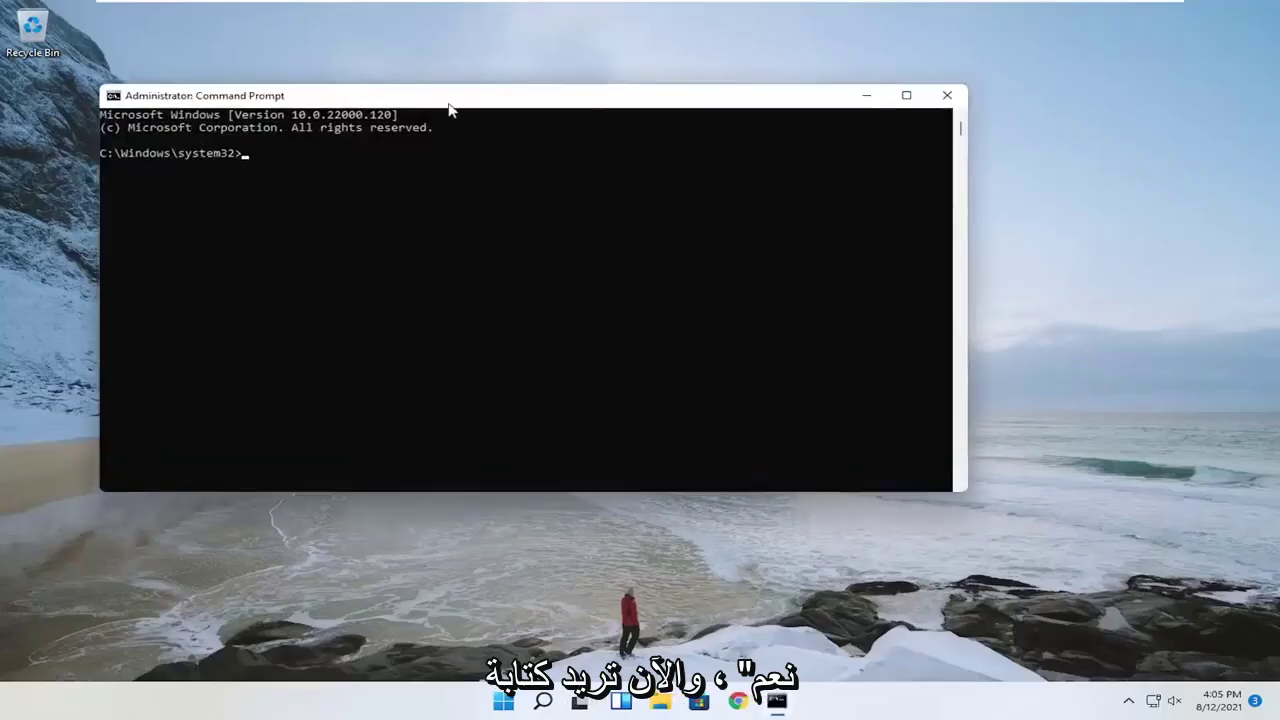
{"action": "left_click_drag", "start_coordinate": [449, 106], "coordinate": [557, 114]}
Run sfc /scannow to check and repair Windows system files.
{"action": "type", "text": "sfc"}
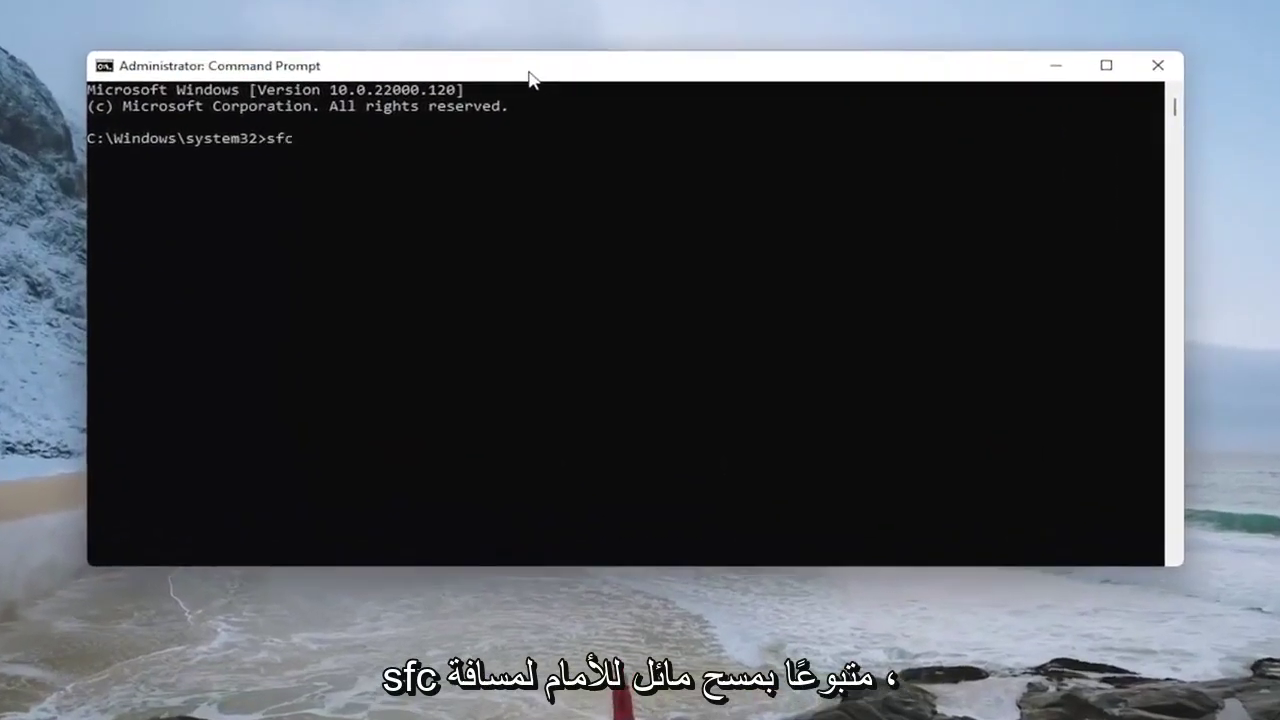
{"action": "type", "text": " /scan"}
{"action": "type", "text": "now"}
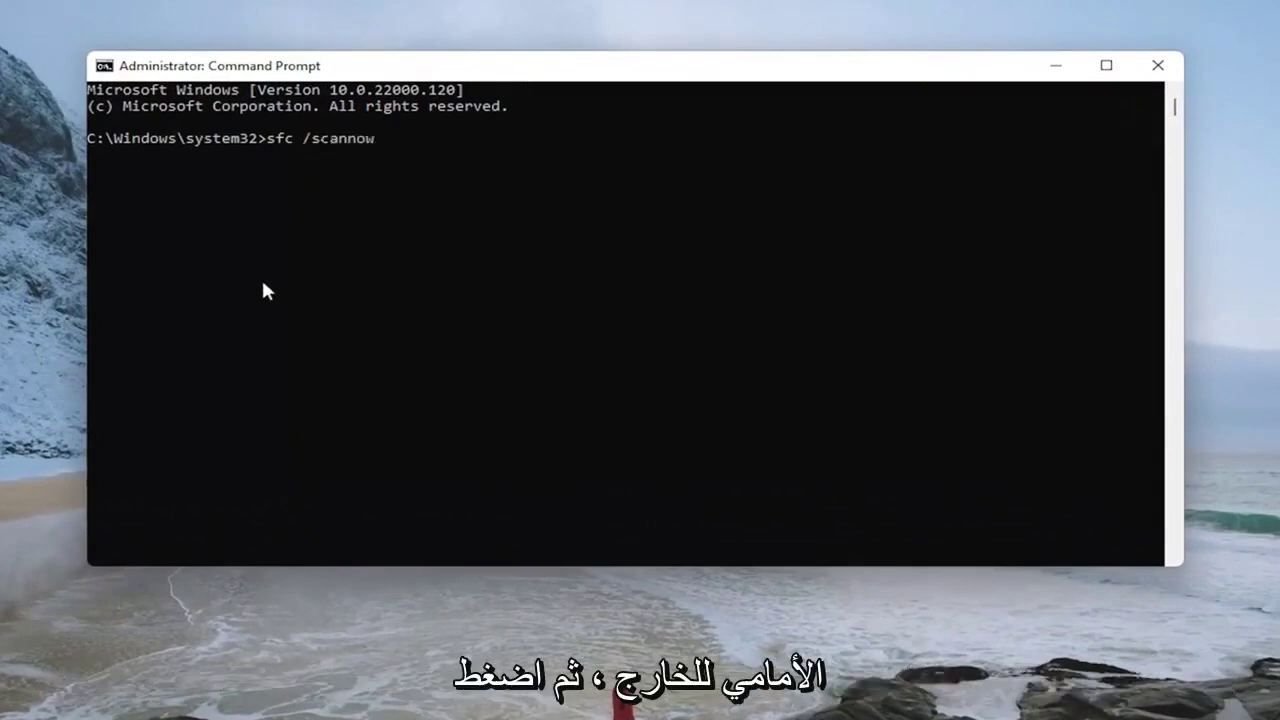
{"action": "key", "text": "Return"}
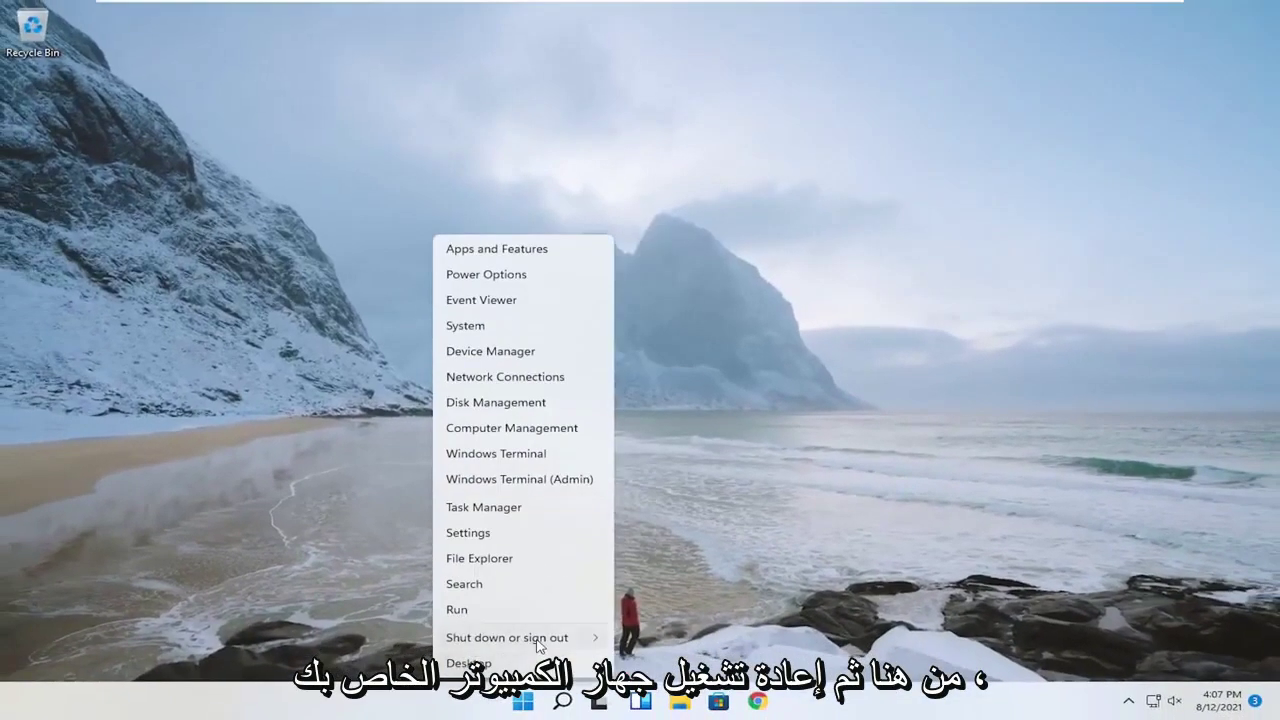
Restart the PC from the Win+X Shut down or sign out menu.
{"action": "left_click", "coordinate": [640, 670]}
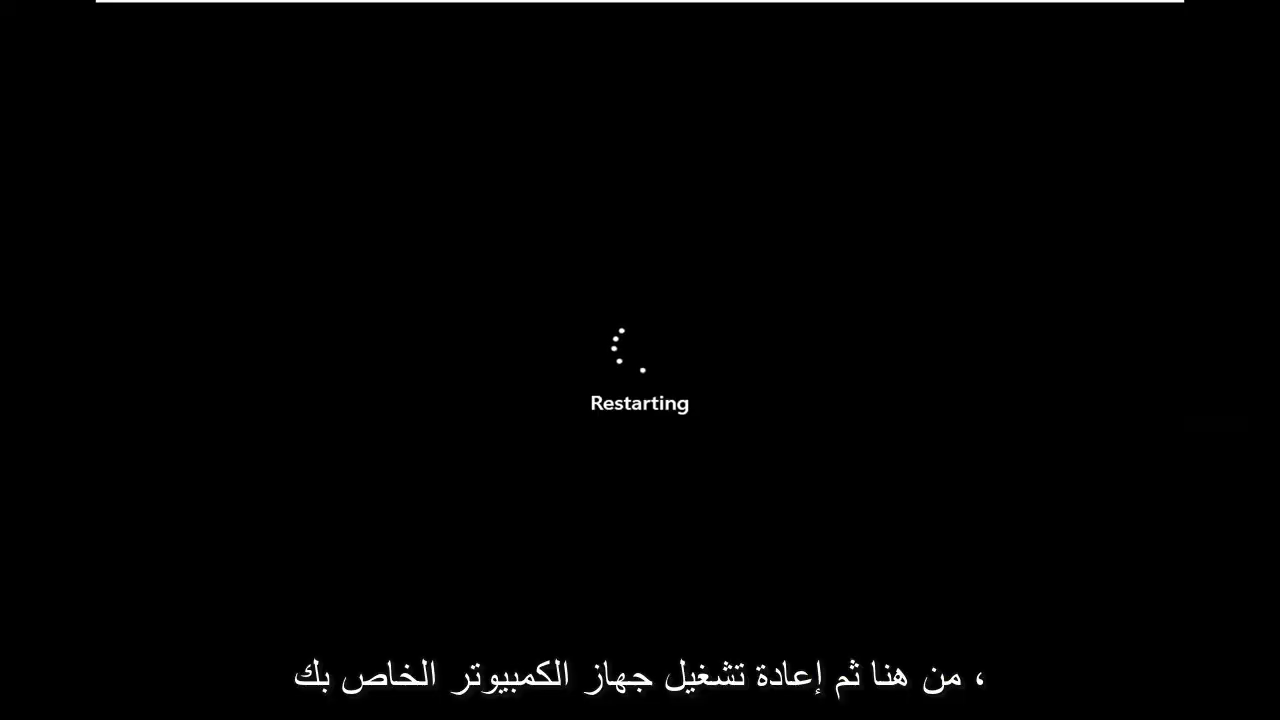